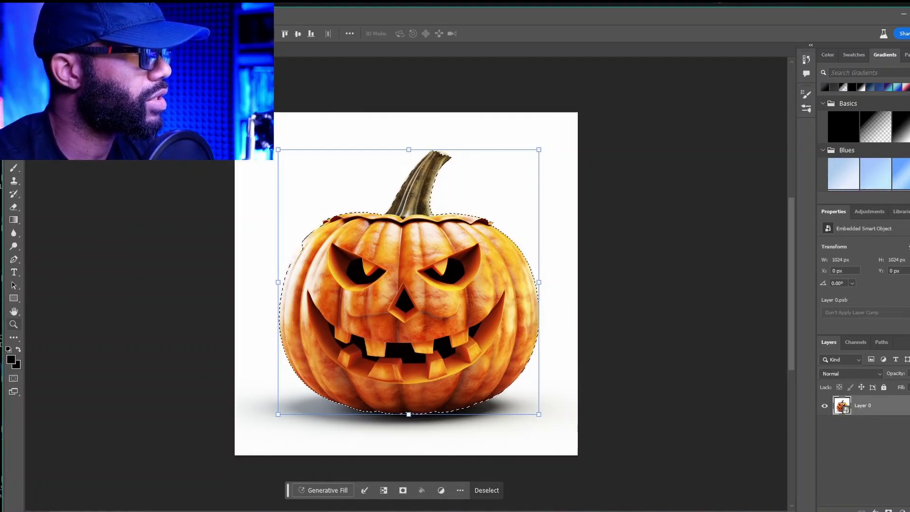
Step: Extend the selection with the Quick Selection tool to include the missed patch along the pumpkin's upper-left edge
click(13, 324)
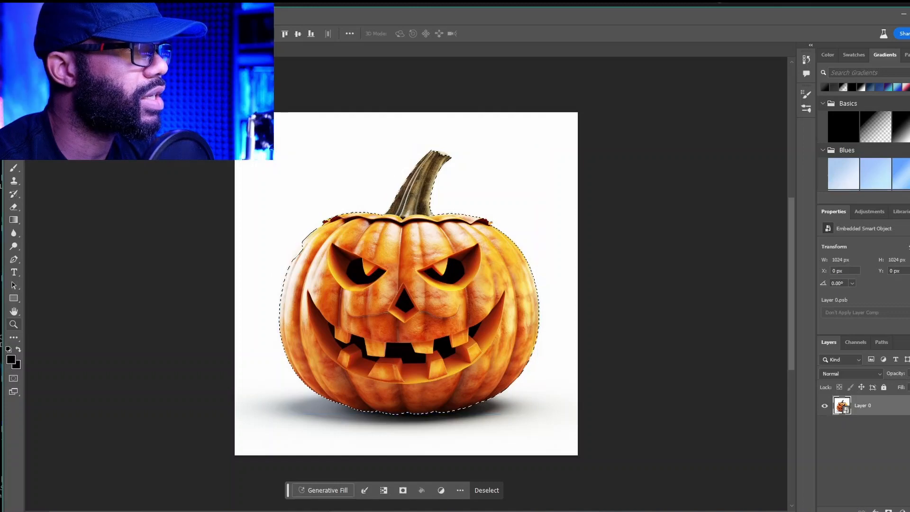
click(306, 261)
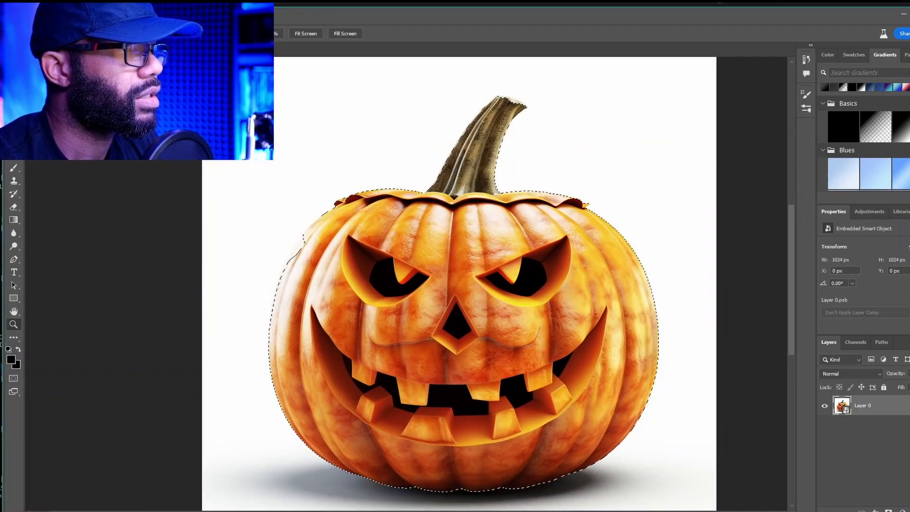
click(289, 235)
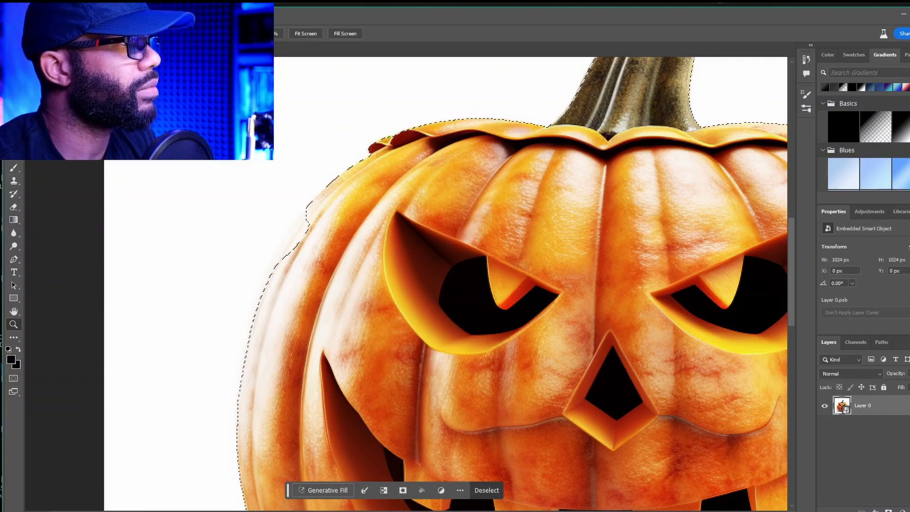
key(w)
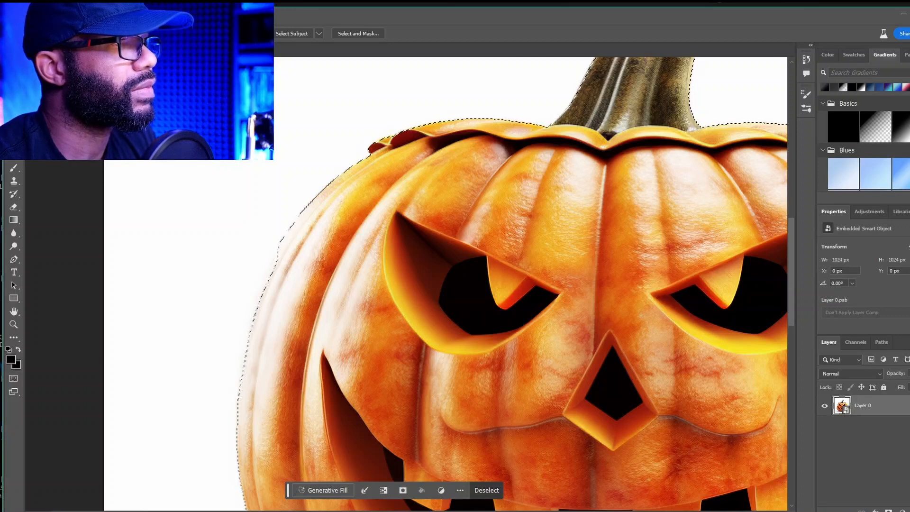
Step: Refine the pumpkin selection in Select and Mask with Decontaminate Colors enabled at 100%, and apply it
key(v)
key(ctrl+0)
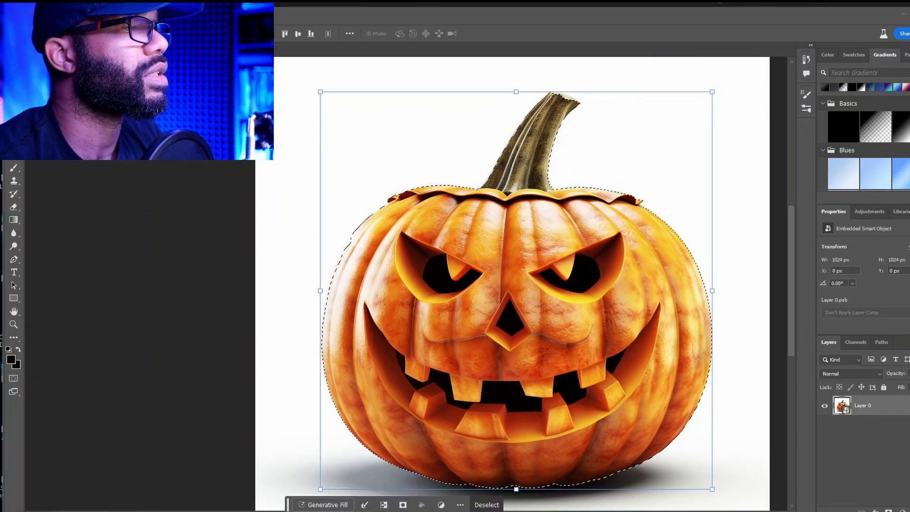
scroll(516, 284, down, 3)
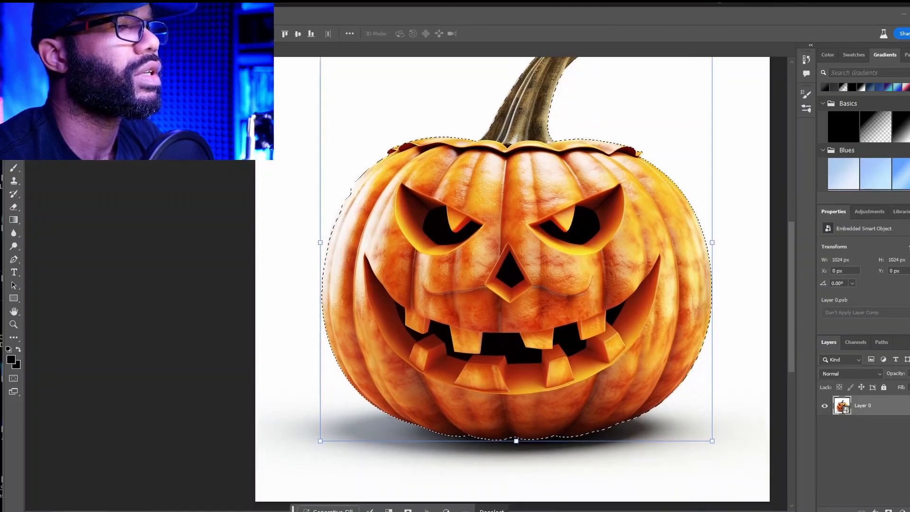
scroll(516, 284, up, 3)
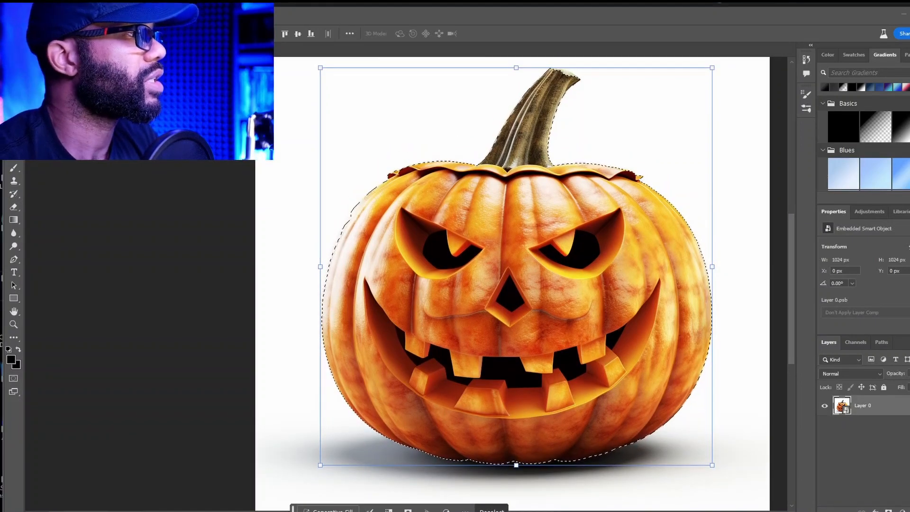
key(z)
right_click(300, 309)
click(324, 368)
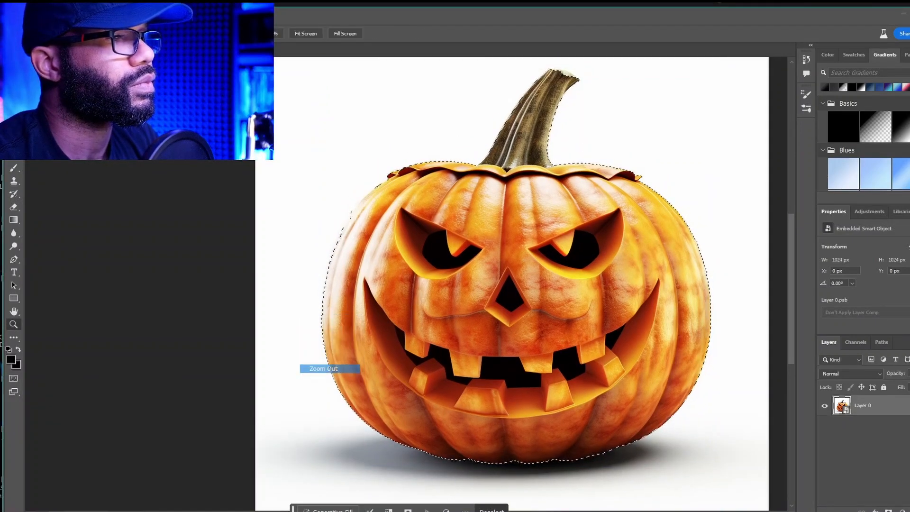
click(122, 16)
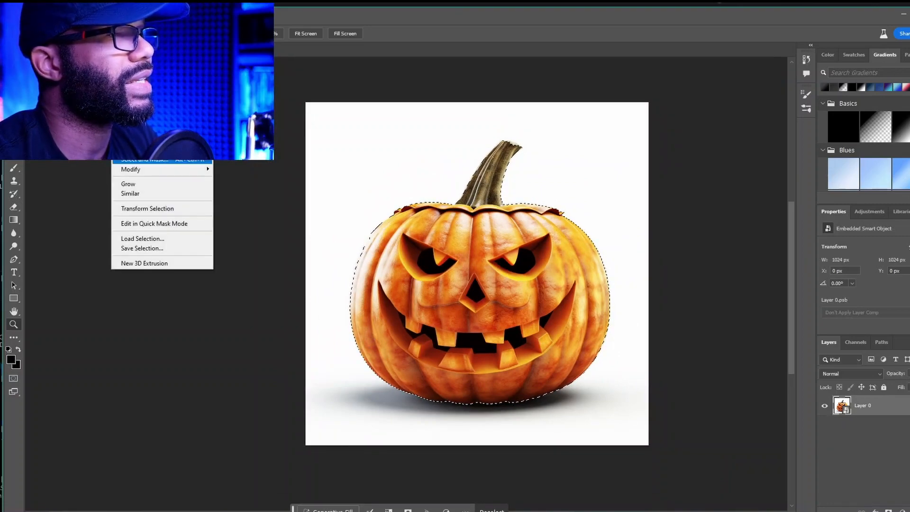
click(147, 159)
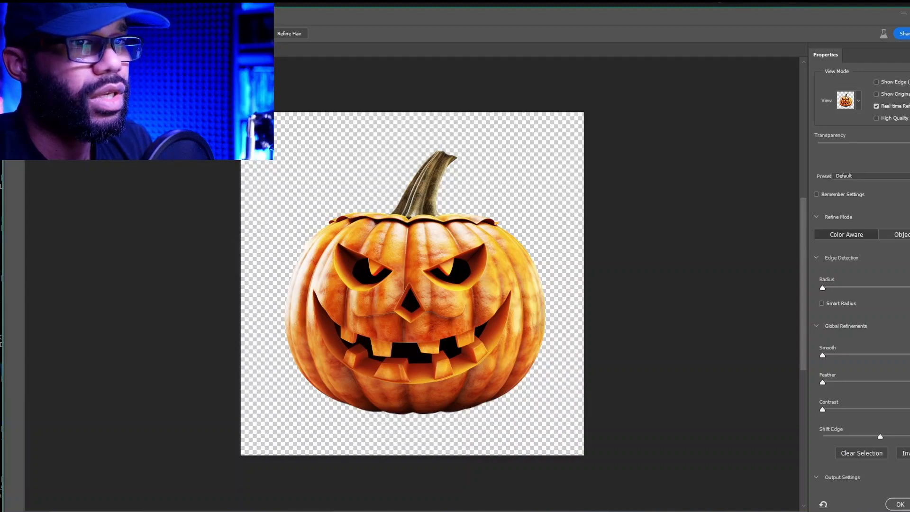
scroll(861, 275, down, 2)
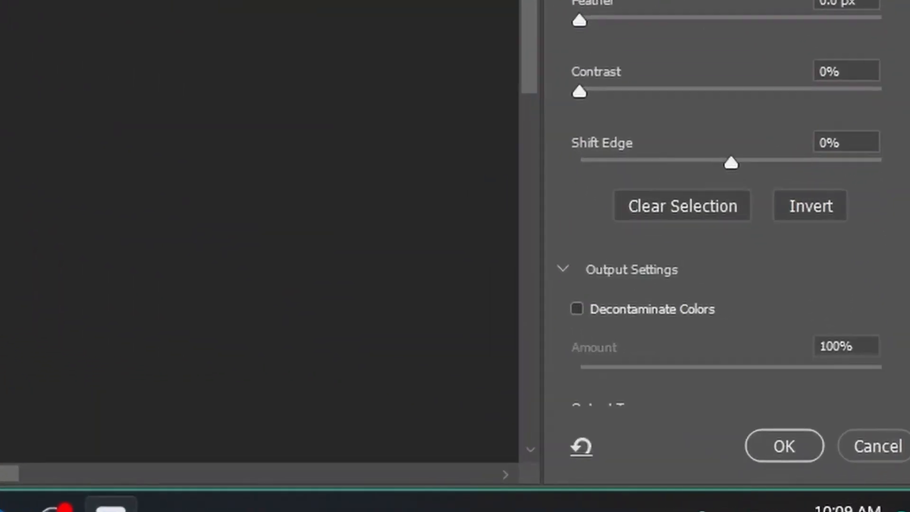
click(822, 452)
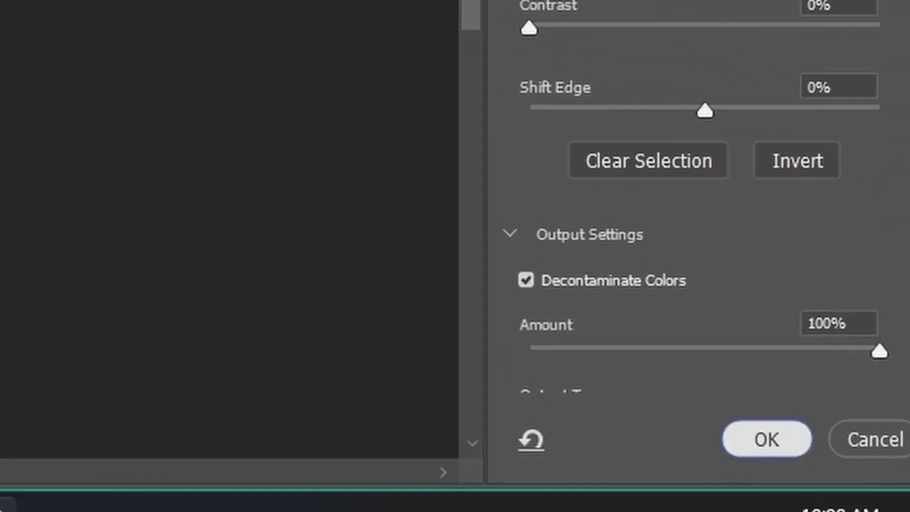
click(766, 439)
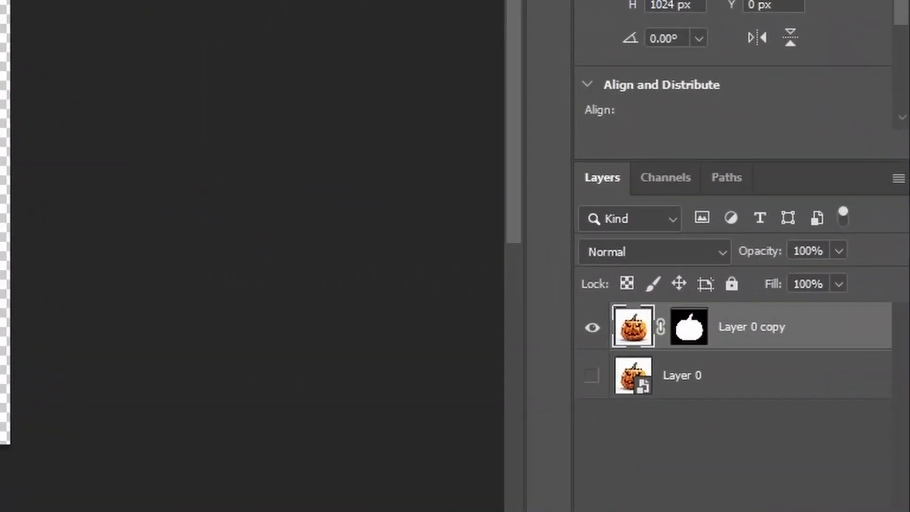
Step: Merge the masked Layer 0 copy with the original Layer 0 into one layer
shift+click(711, 375)
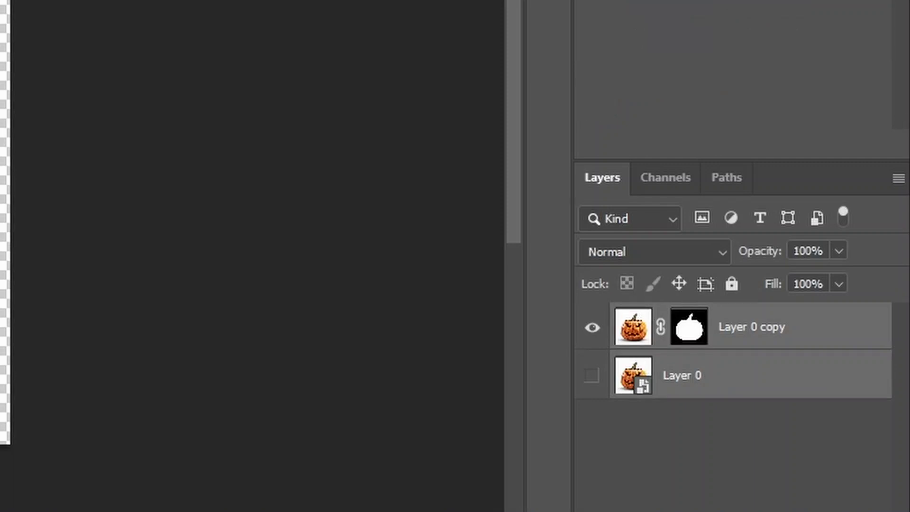
right_click(669, 364)
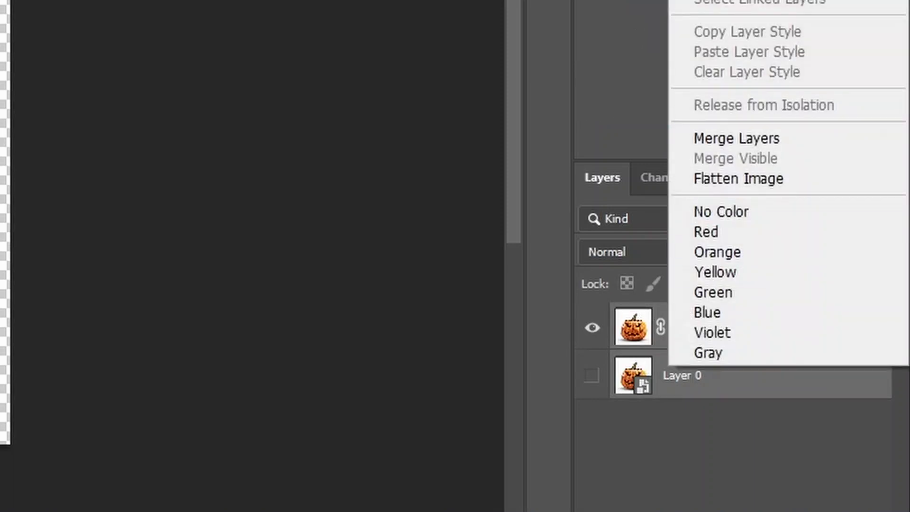
click(737, 138)
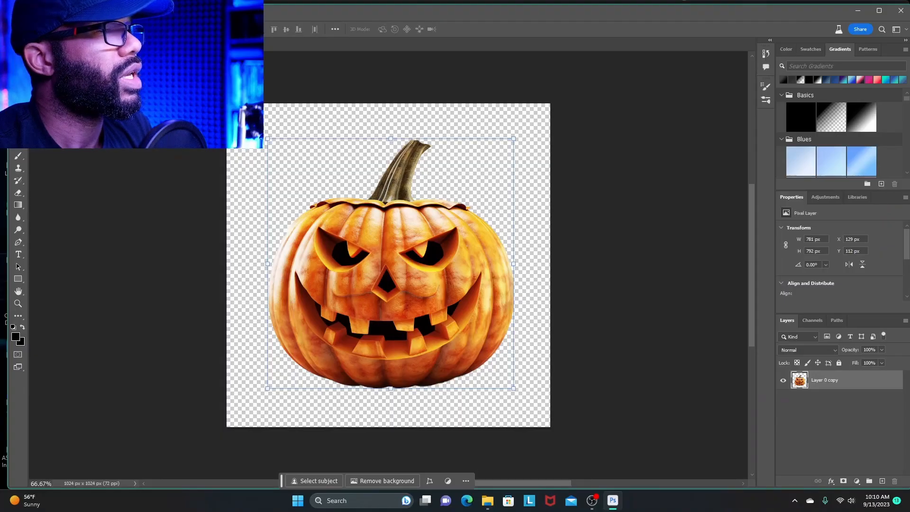
Step: Quick-export the pumpkin cutout as the PNG jackolantern1 into the "PNGs with transparent BGs" folder
click(28, 10)
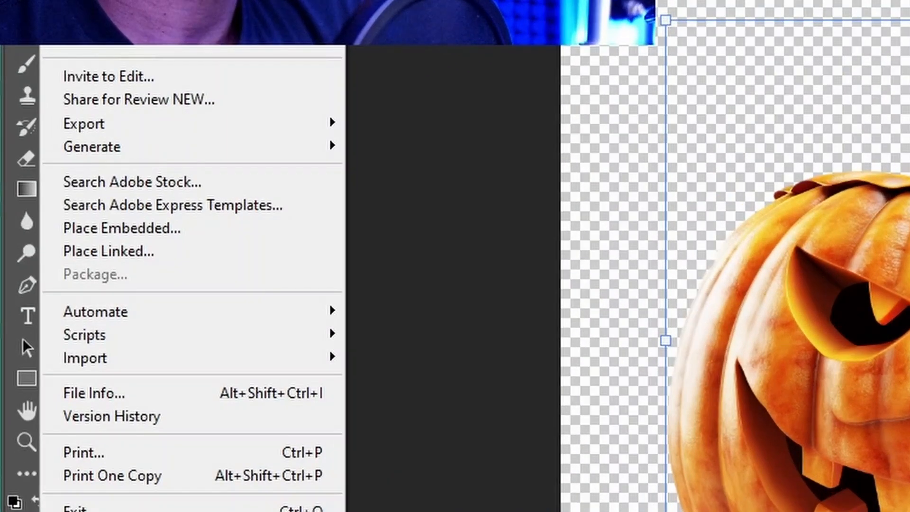
mouse_move(308, 124)
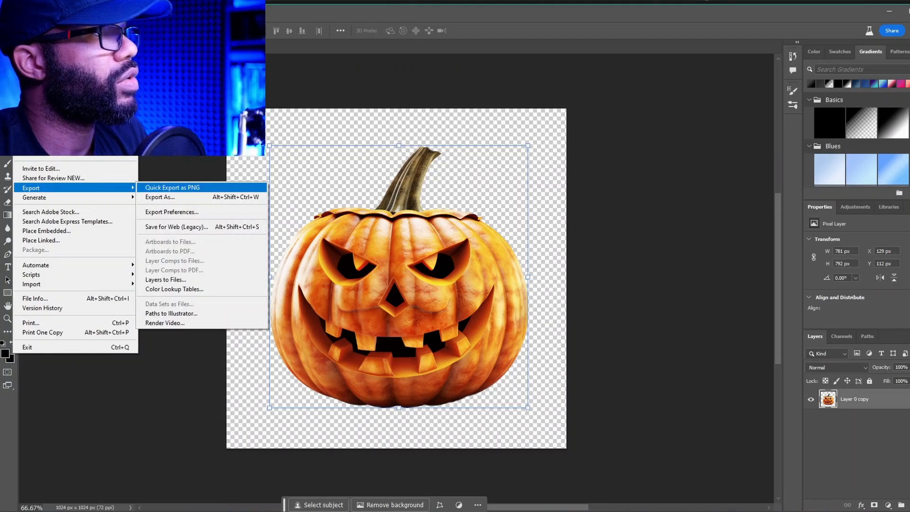
click(172, 187)
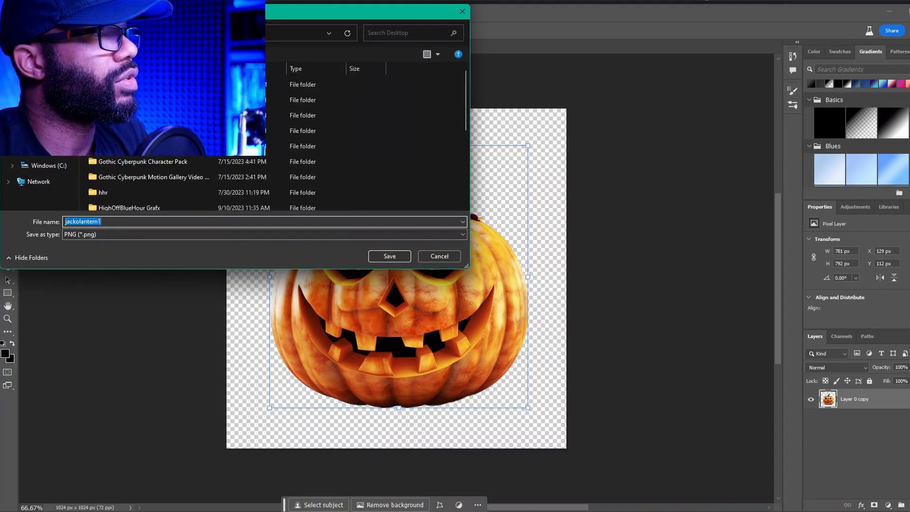
double_click(142, 84)
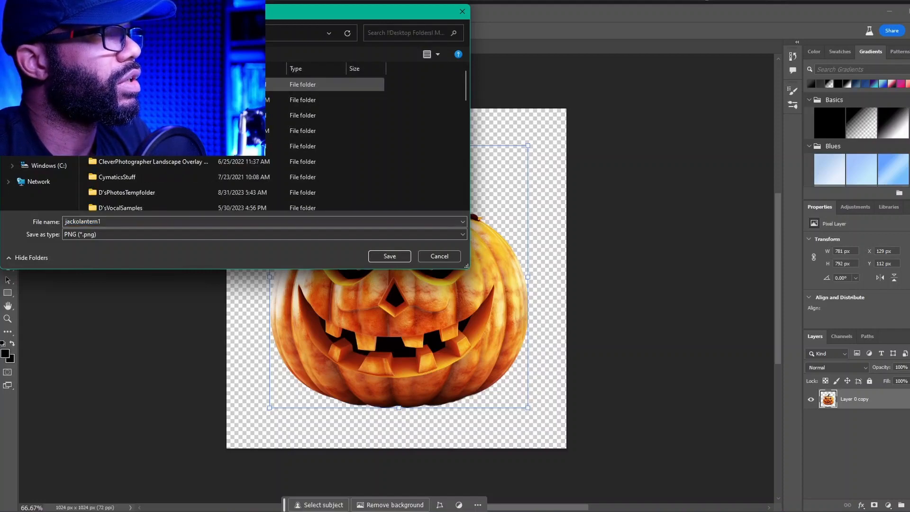
scroll(237, 141, down, 5)
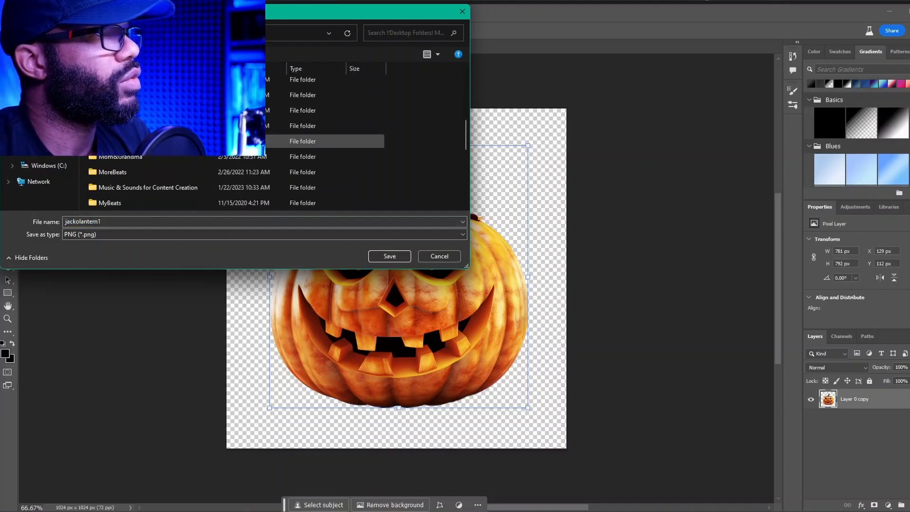
scroll(237, 141, down, 1)
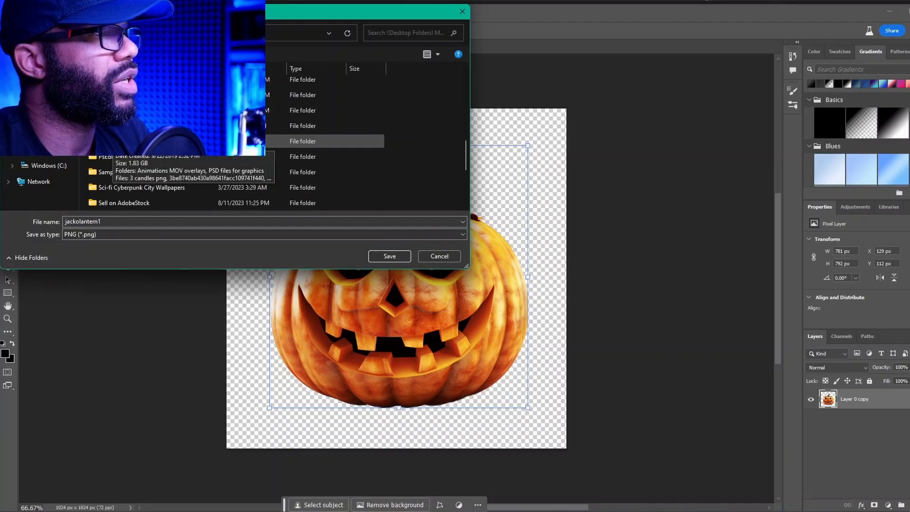
double_click(237, 141)
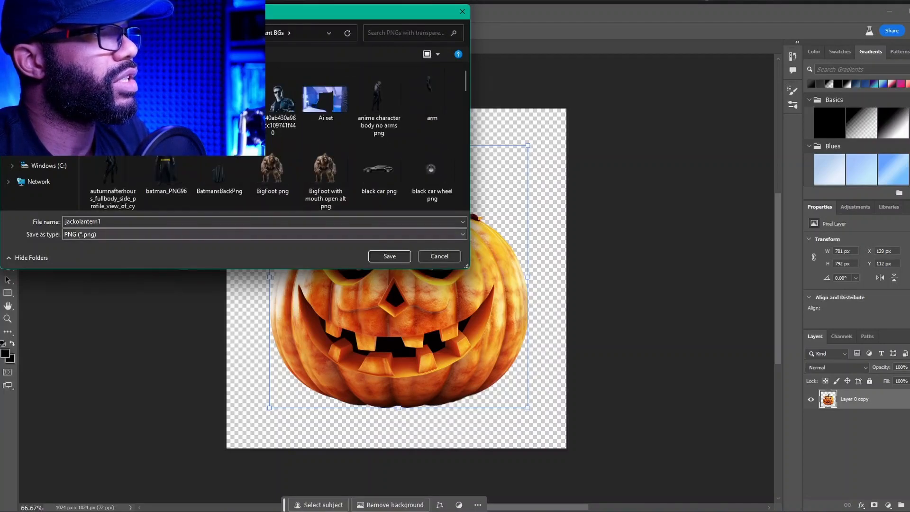
click(389, 255)
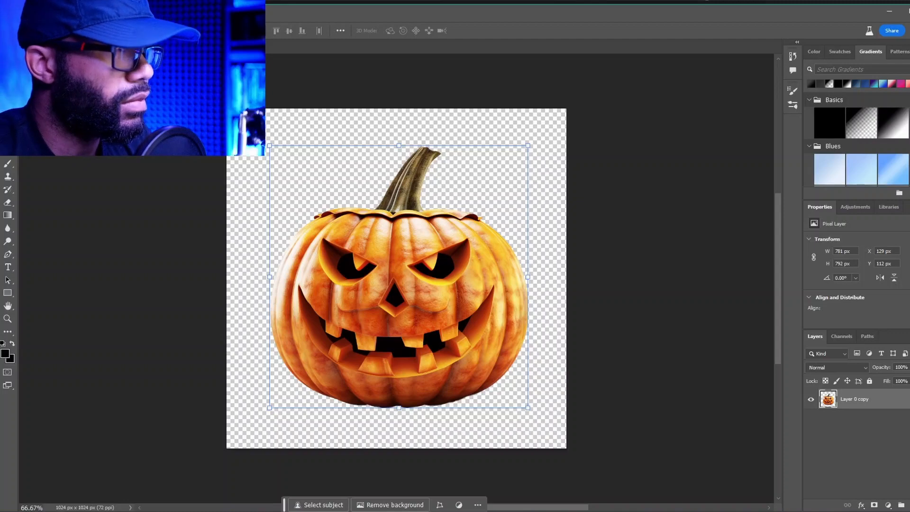
Step: Switch to the autumn fireplace document and turn its locked Background into a regular layer
key(ctrl+Tab)
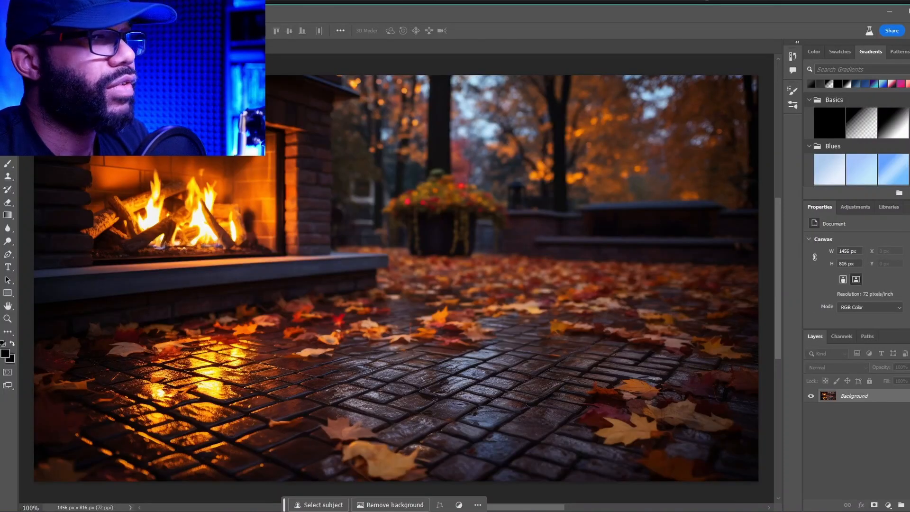
key(ctrl+t)
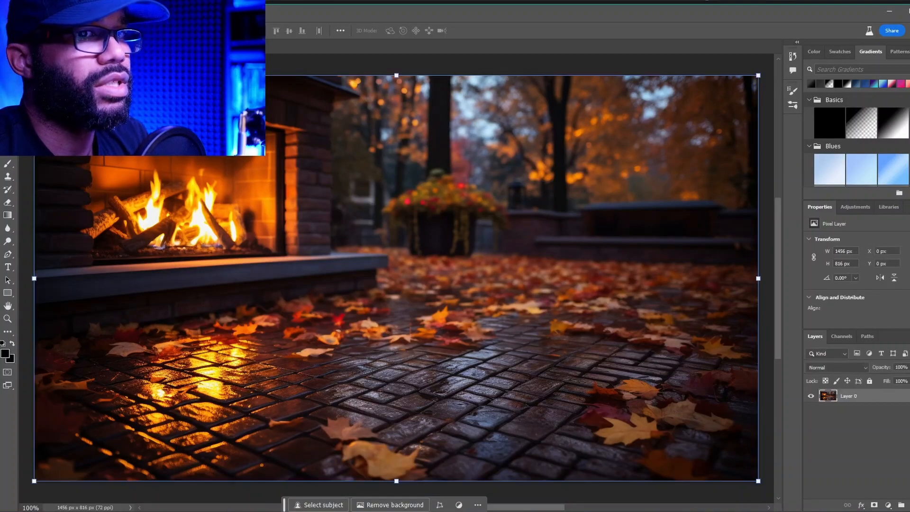
Step: Place the jackolantern1 PNG from its desktop folder into the fireplace scene and convert its layer to a smart object
key(alt+Tab)
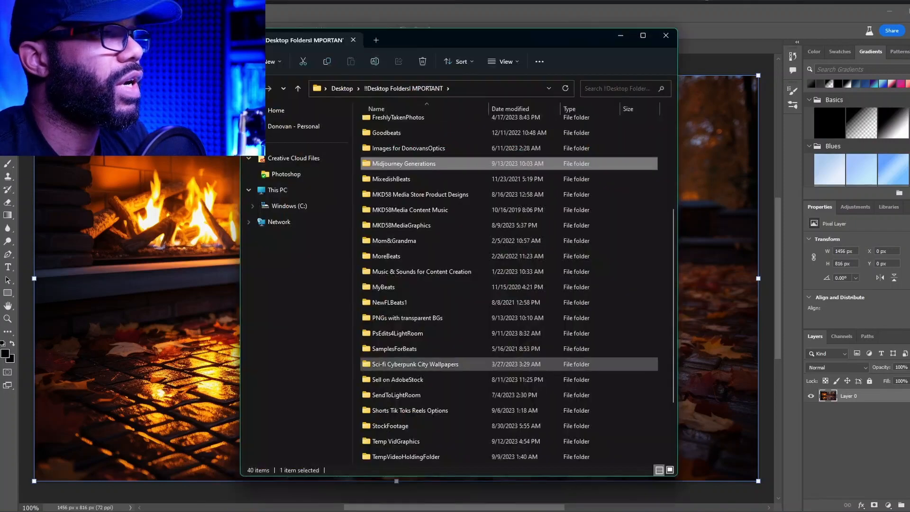
scroll(427, 365, down, 2)
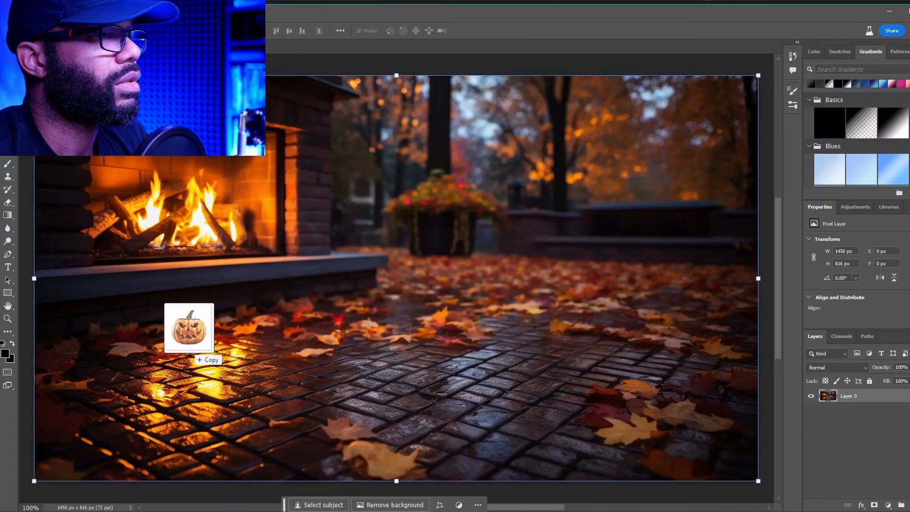
drag(190, 349, 189, 348)
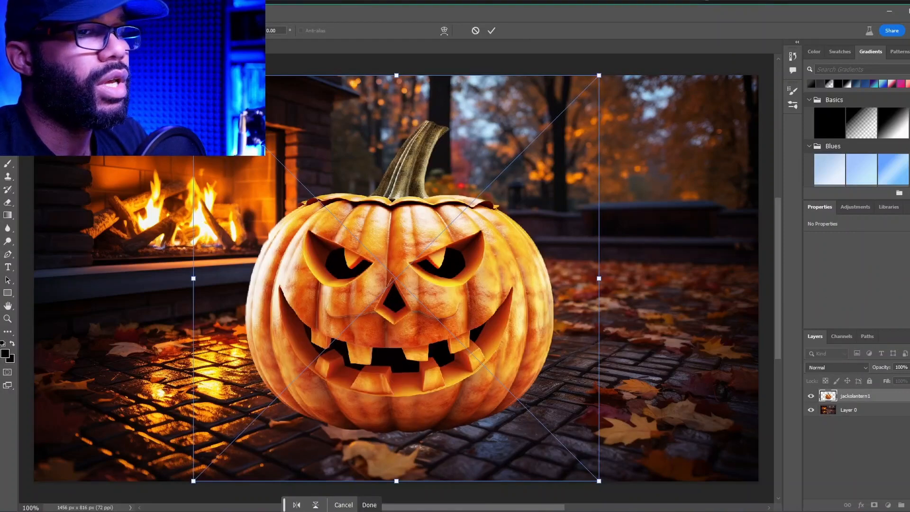
key(Return)
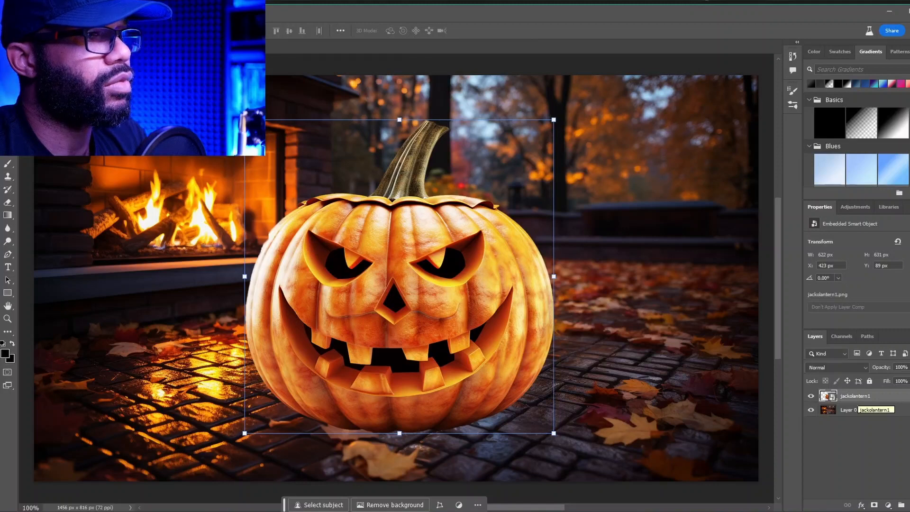
right_click(854, 398)
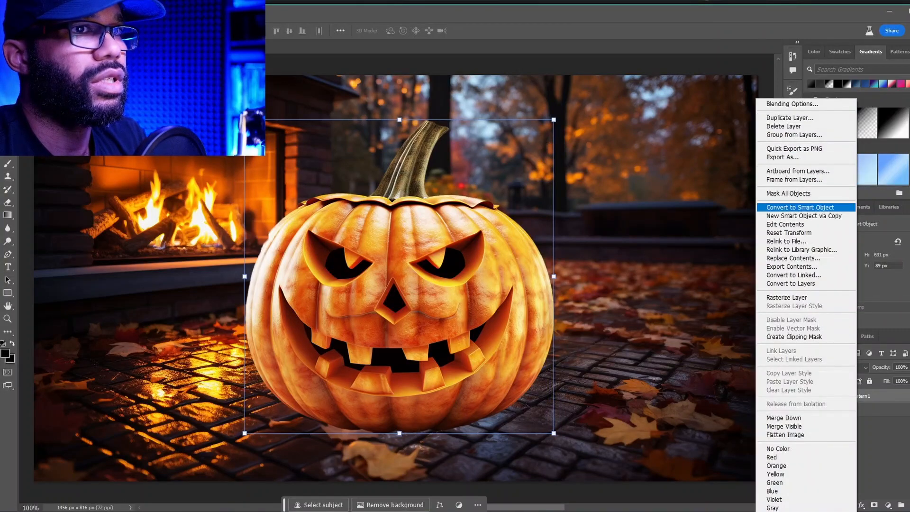
click(801, 207)
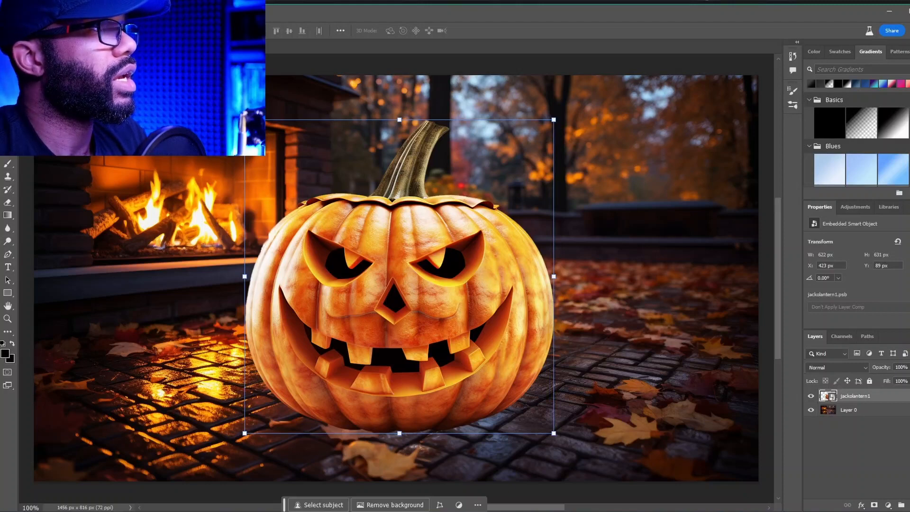
Step: Scale the pumpkin down proportionally to about 339 × 338 px and move it over to the fireplace hearth
drag(458, 299, 412, 291)
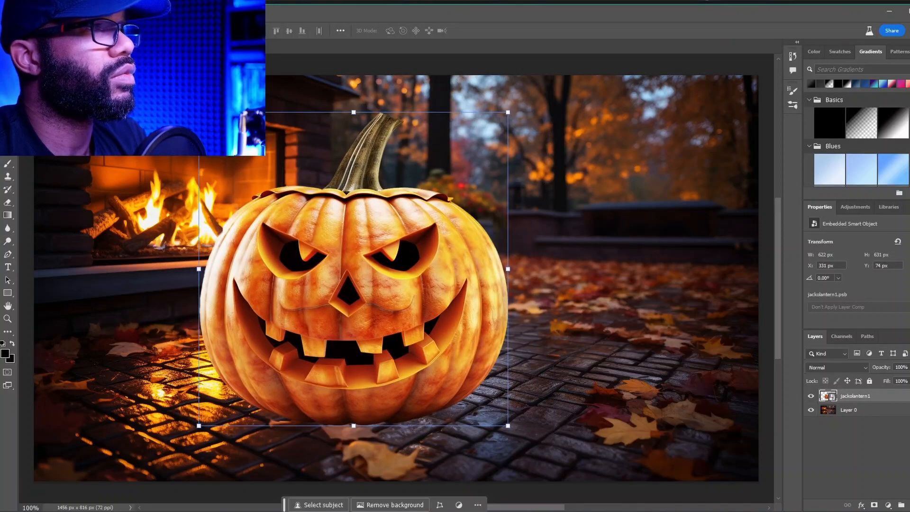
drag(508, 113, 386, 255)
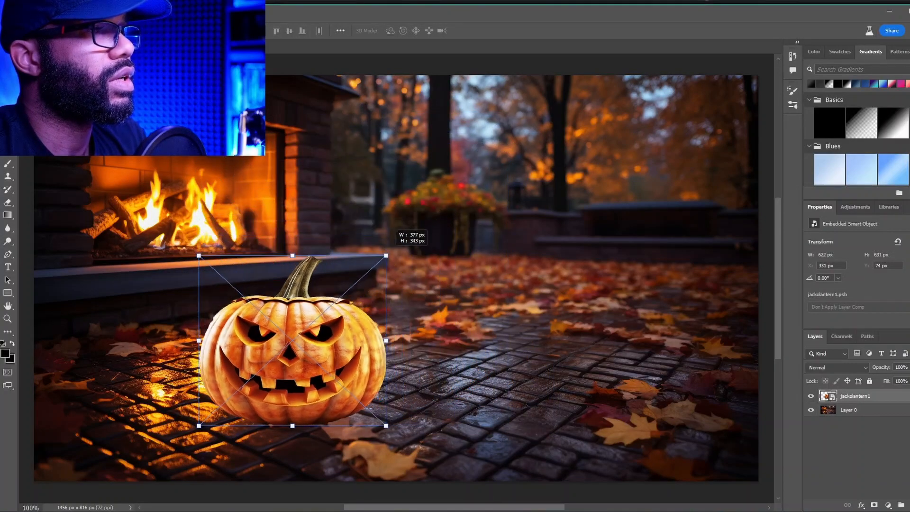
drag(324, 350, 371, 261)
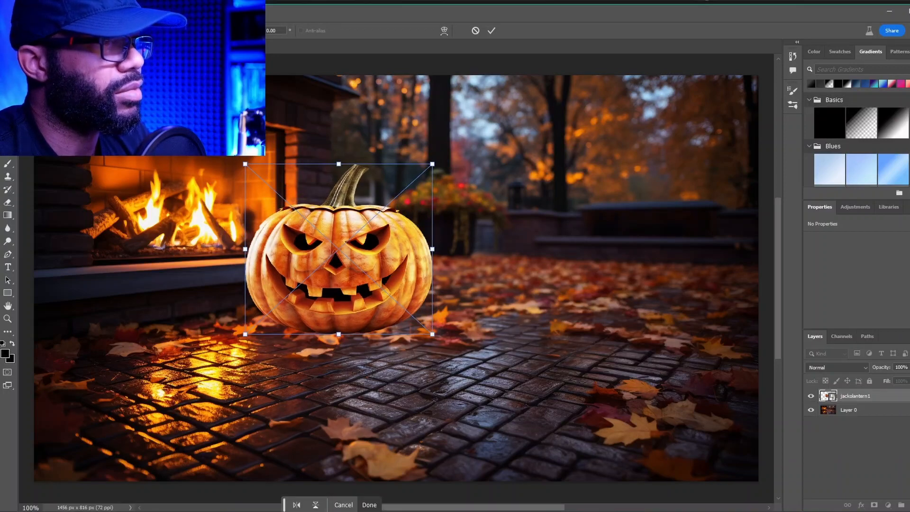
drag(432, 164, 388, 194)
drag(329, 275, 219, 289)
drag(275, 349, 296, 365)
Step: Try the pumpkin at the middle and right side of the patio, return it to the hearth, and apply the transform
drag(287, 294, 566, 282)
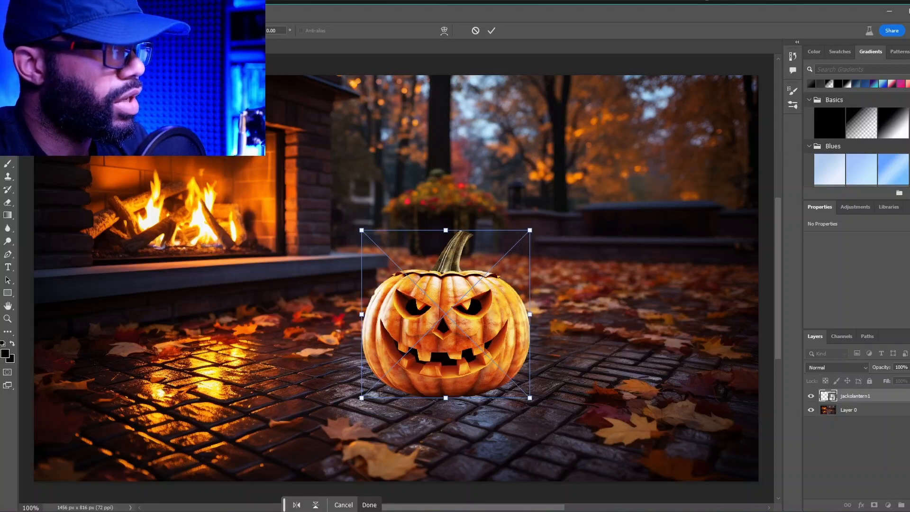
drag(448, 267, 514, 256)
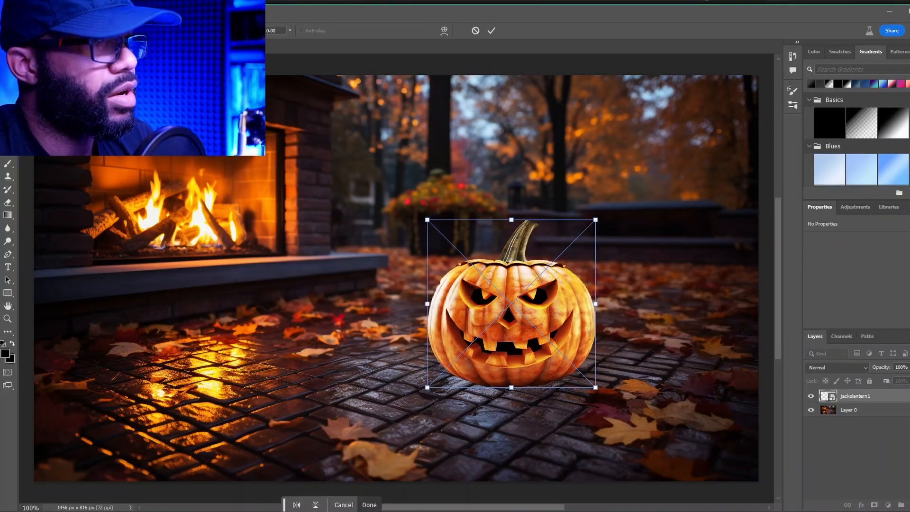
drag(514, 257, 300, 216)
drag(306, 292, 264, 333)
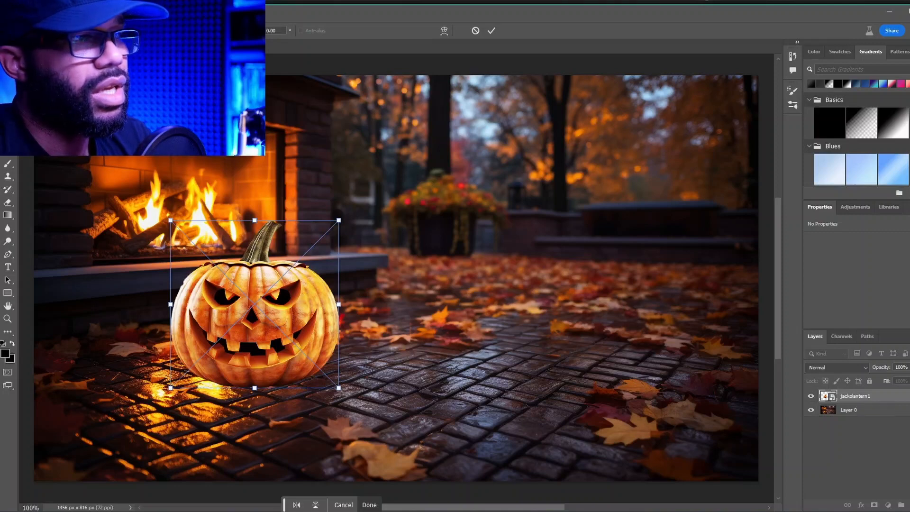
key(Return)
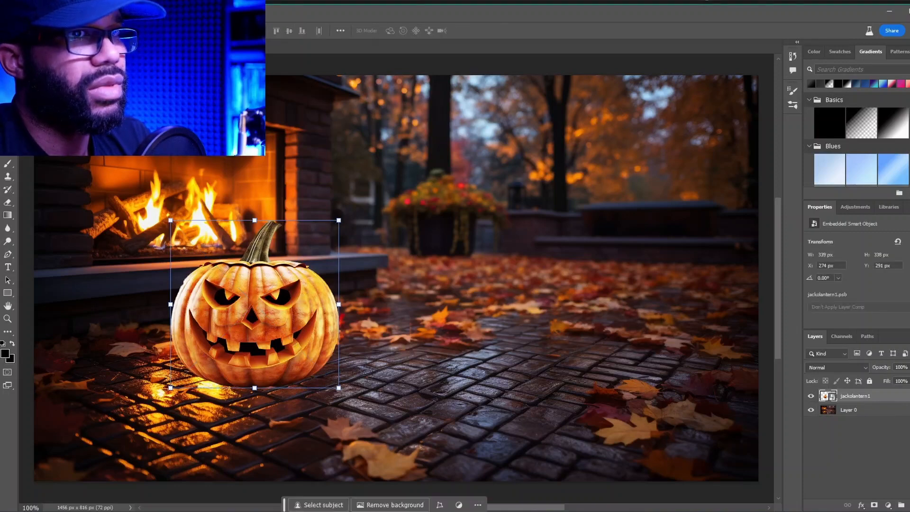
Step: Delete the jackolantern1 layer from the fireplace scene
right_click(882, 396)
click(822, 126)
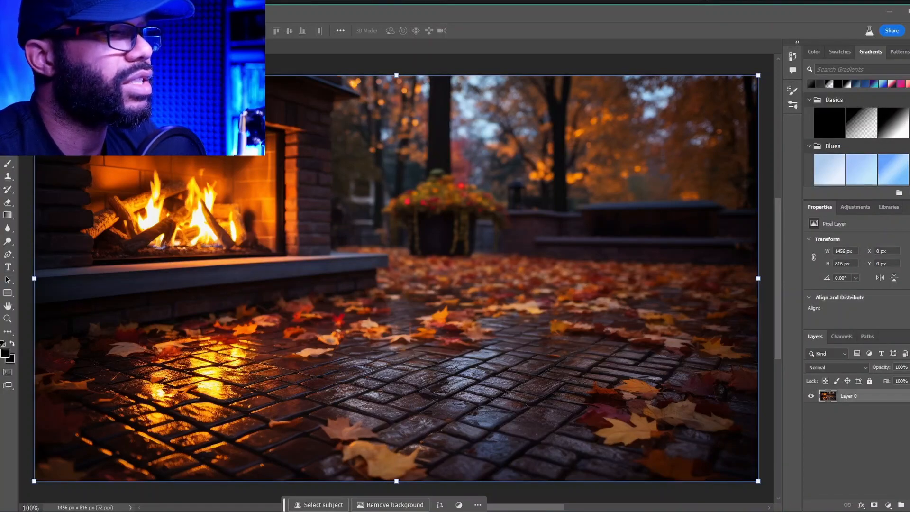
Step: Place the protagonist 1 PNG from its desktop folder into the fireplace scene and convert its layer to a smart object
key(alt+Tab)
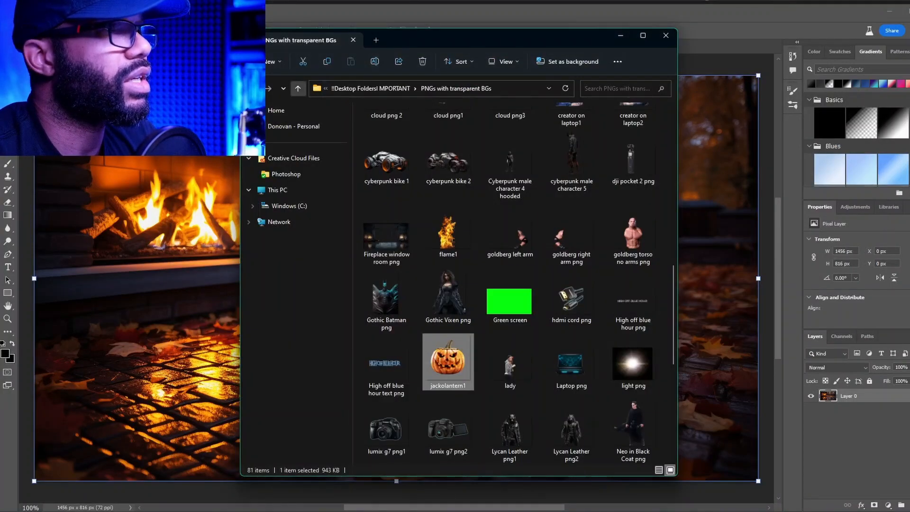
click(298, 88)
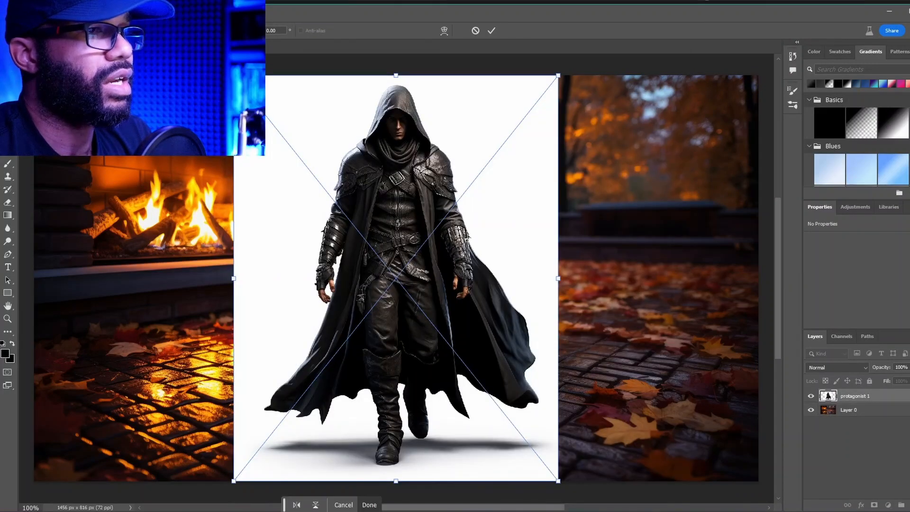
key(Return)
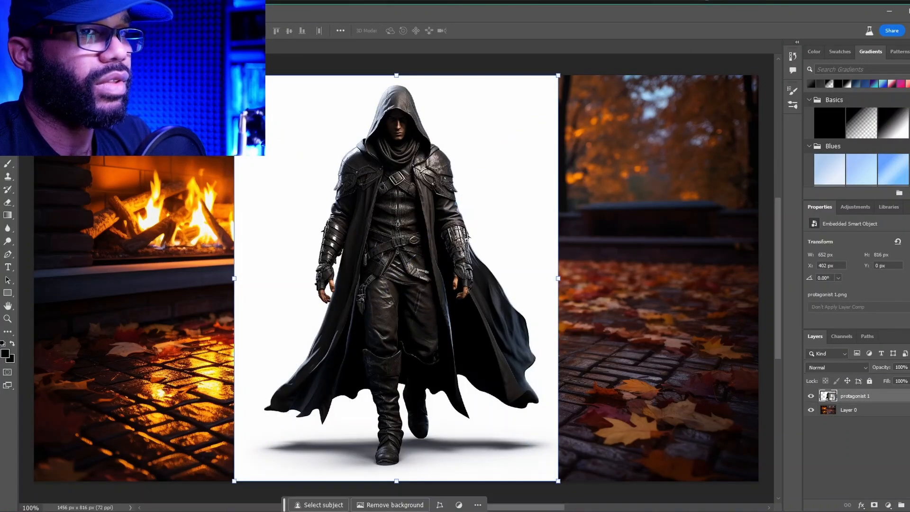
right_click(863, 395)
click(882, 457)
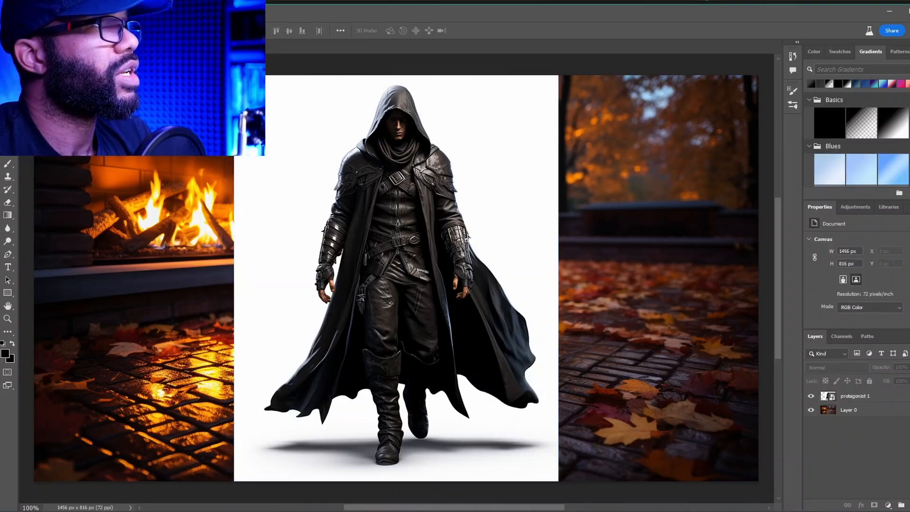
Step: Select the hooded figure on the protagonist 1 layer with automatic subject selection
click(113, 12)
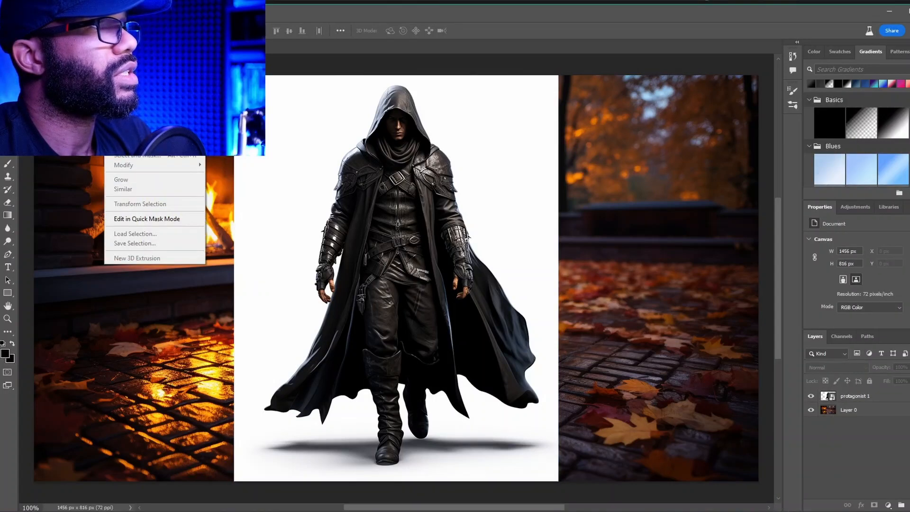
key(Escape)
click(855, 396)
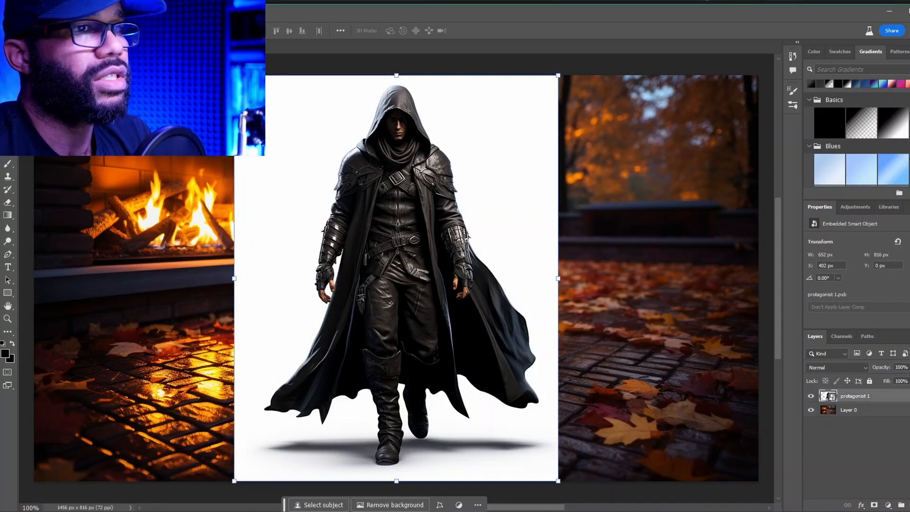
click(113, 12)
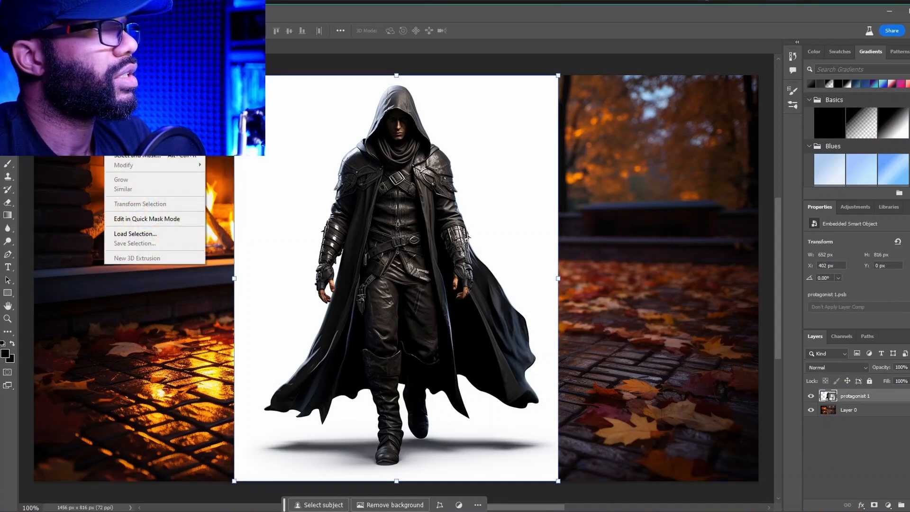
click(124, 131)
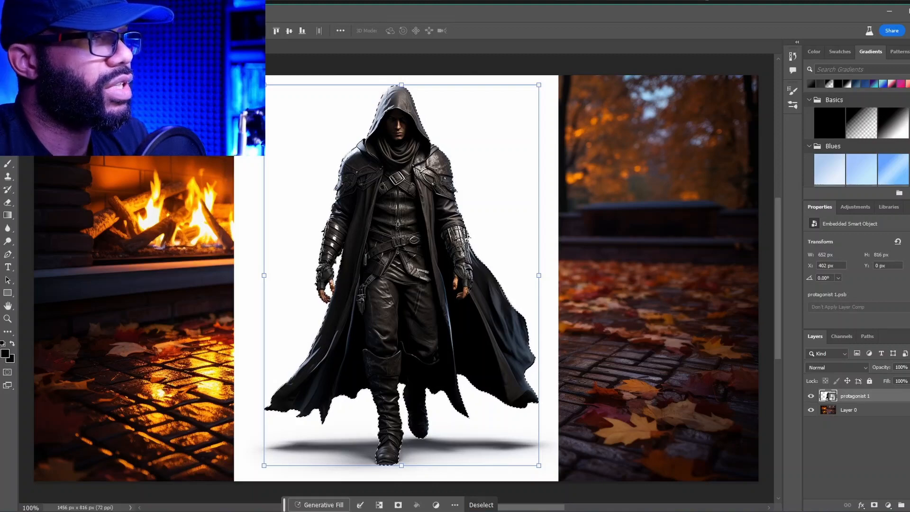
Step: Refine the figure's selection in Select and Mask with Decontaminate Colors enabled and output it to a new layer with layer mask
click(113, 11)
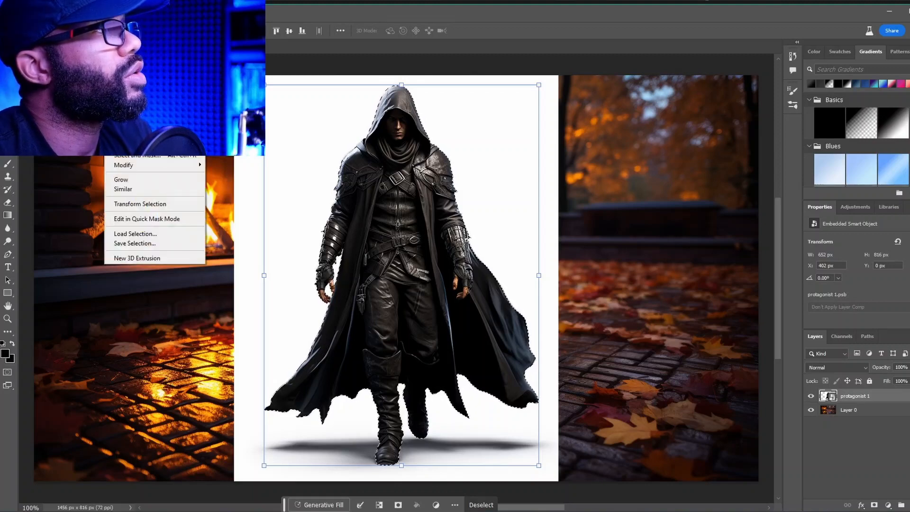
click(142, 155)
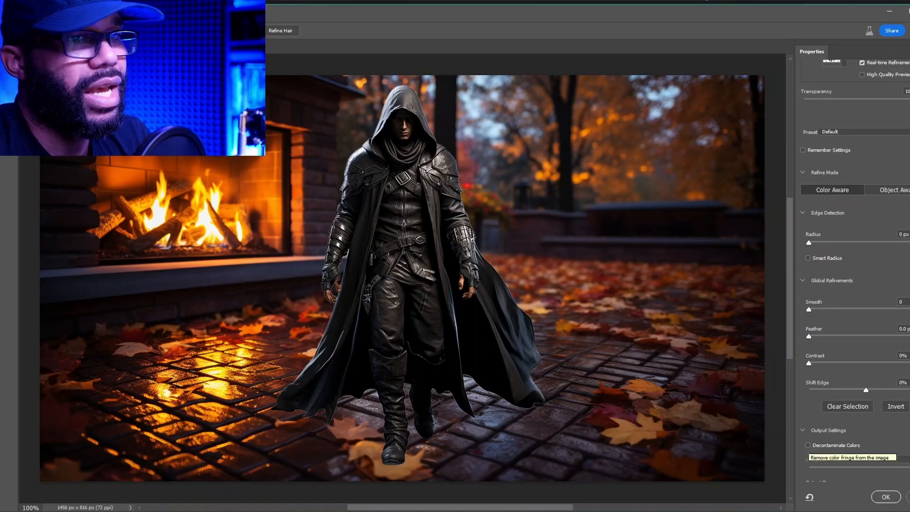
click(808, 445)
scroll(853, 270, down, 1)
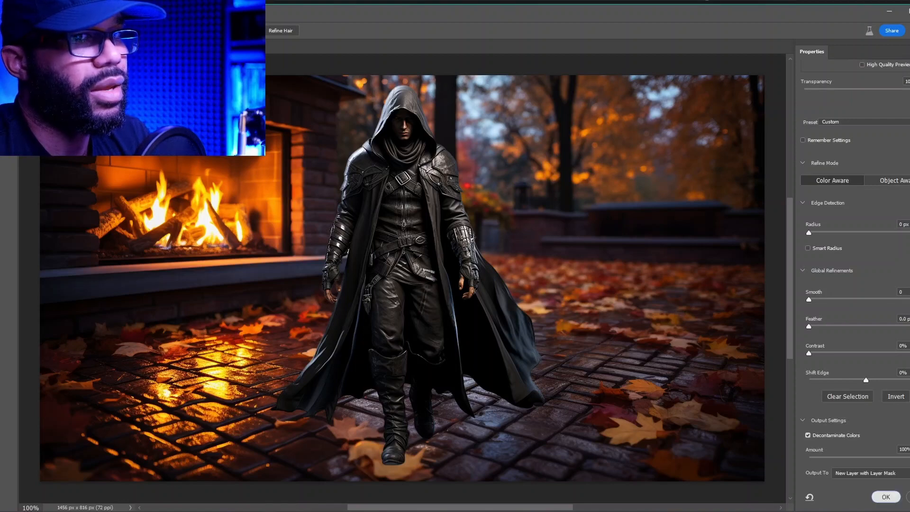
click(885, 497)
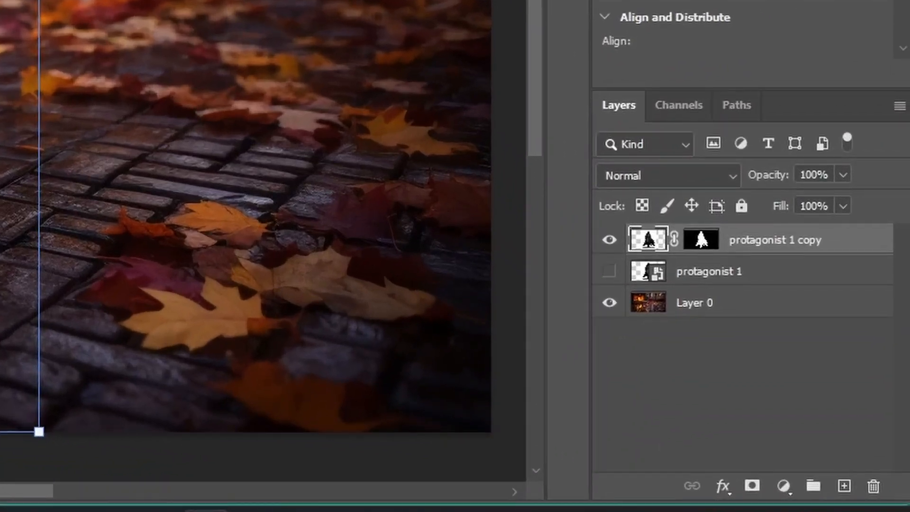
Step: Merge the masked protagonist 1 copy with the original protagonist 1 layer into one layer
ctrl+click(761, 272)
right_click(760, 271)
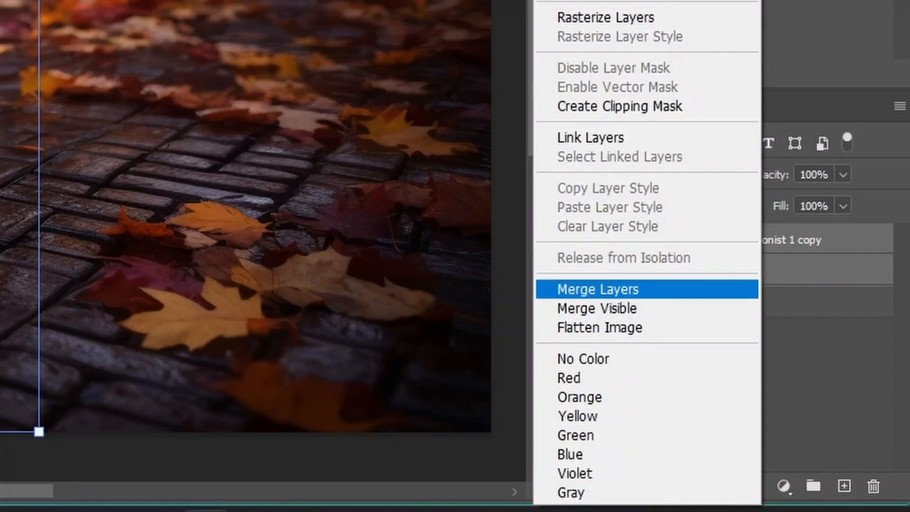
click(598, 289)
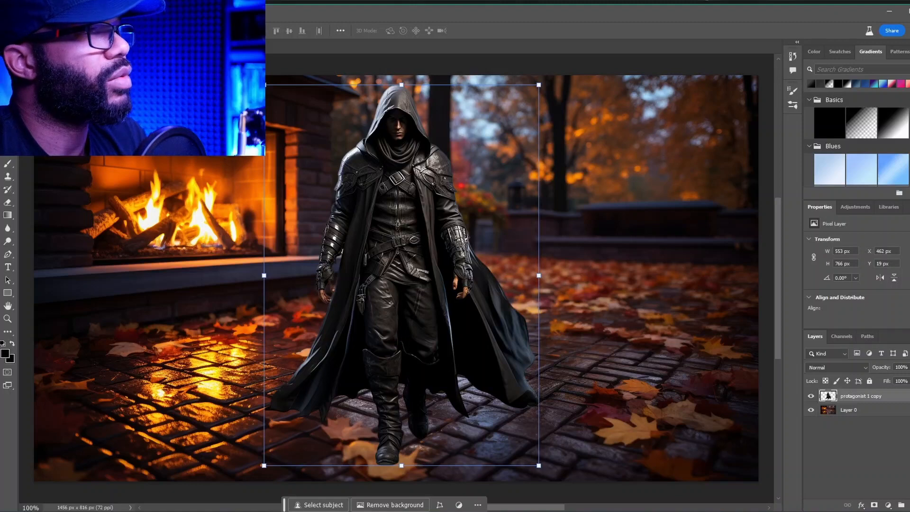
Step: Try the hooded figure at larger and smaller sizes in front of the fireplace, at the image's left edge and on the right side of the patio
drag(417, 200, 306, 192)
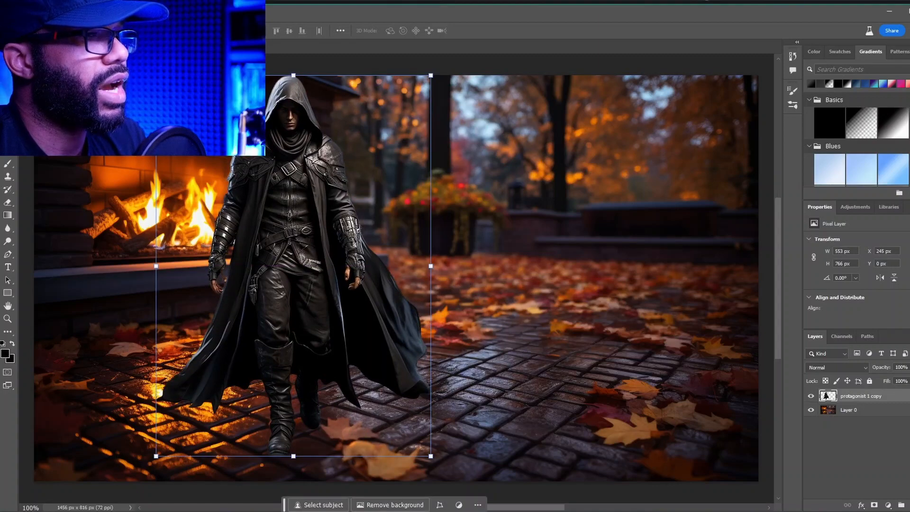
drag(430, 456, 474, 505)
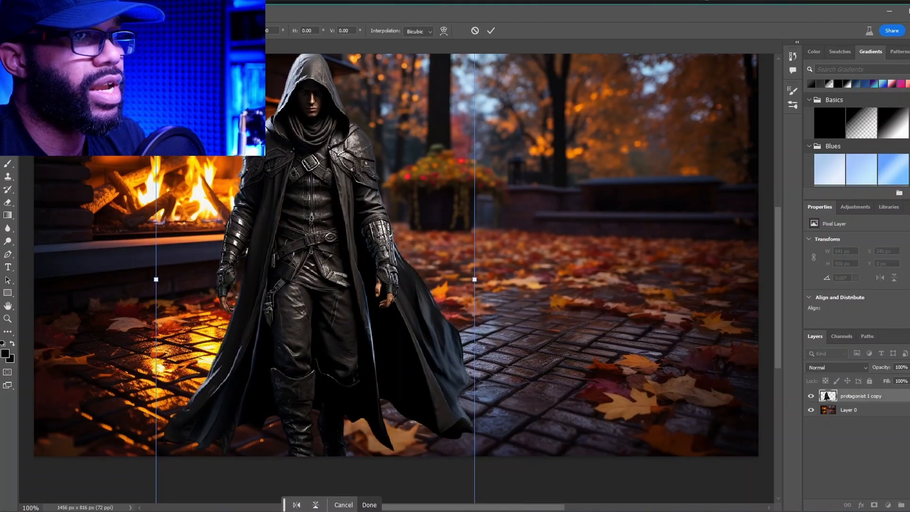
scroll(400, 278, down, 3)
scroll(400, 278, up, 4)
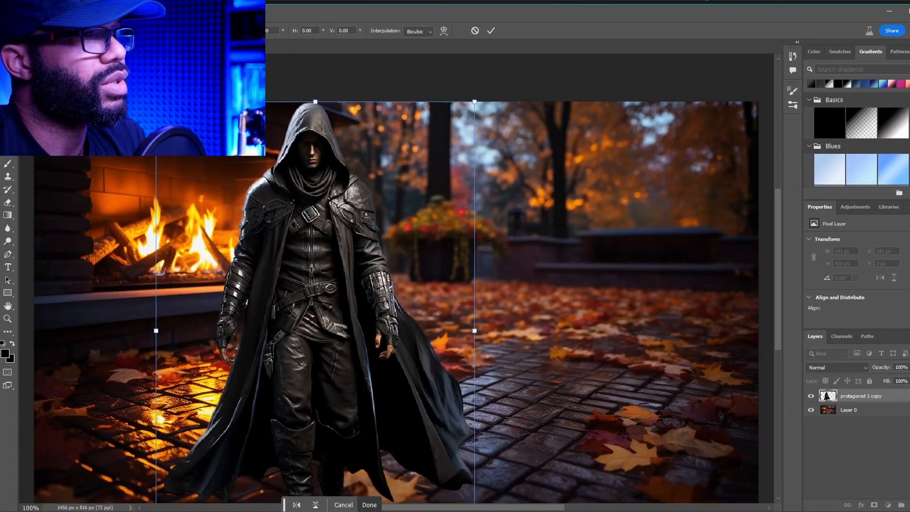
drag(247, 280, 118, 255)
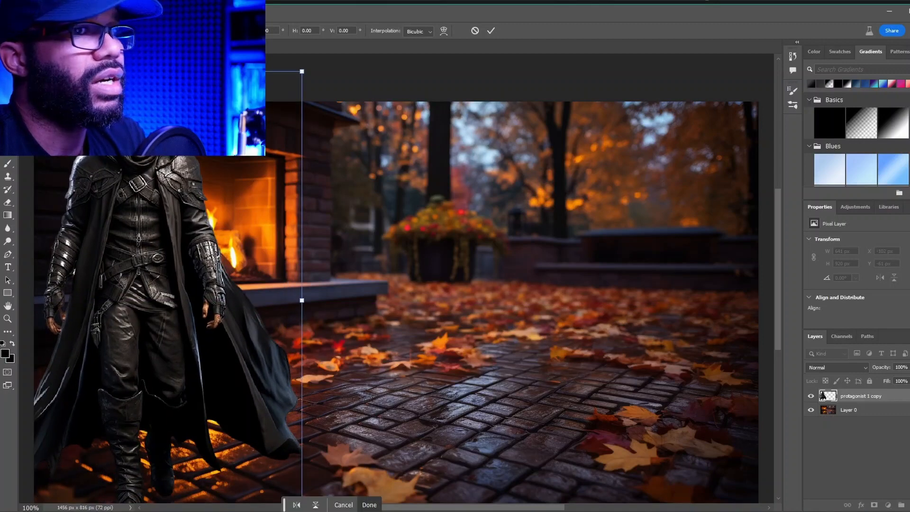
scroll(389, 279, down, 3)
scroll(389, 279, up, 4)
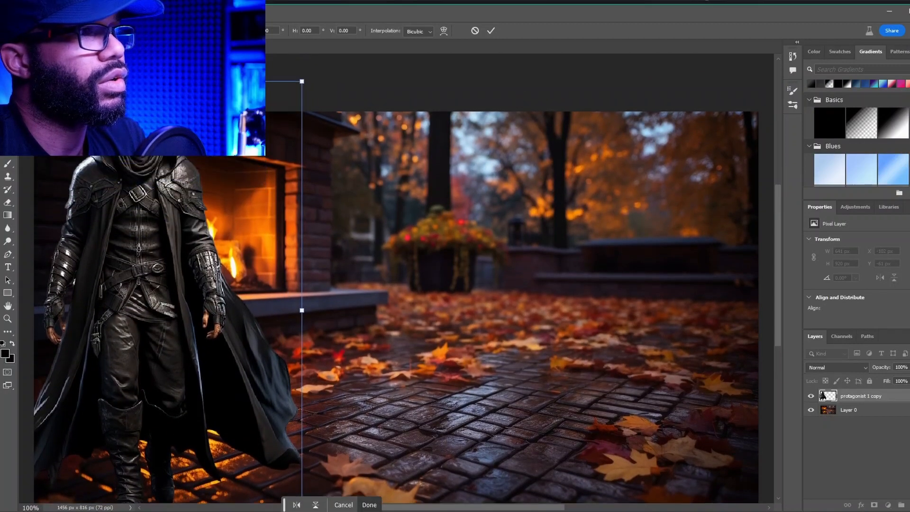
drag(302, 81, 242, 162)
drag(109, 308, 522, 267)
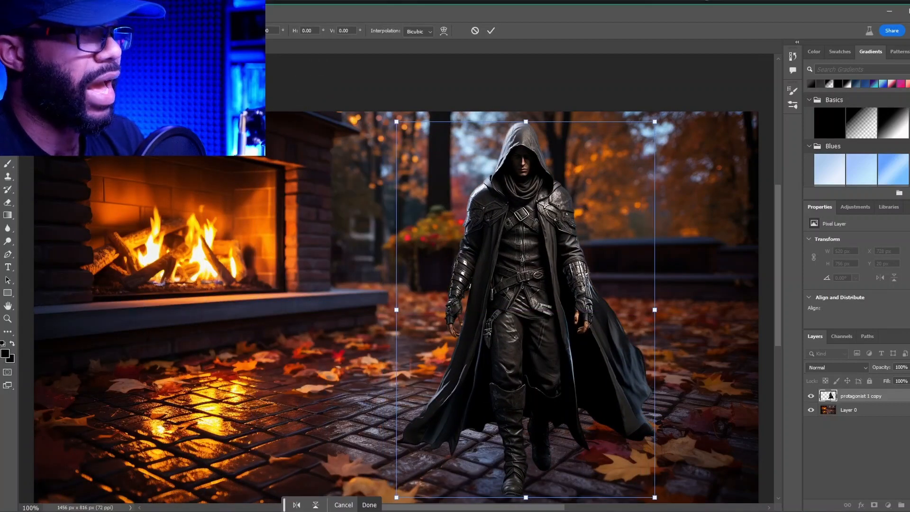
Step: Enlarge the figure to about 651 px wide, position it in front of the fireplace with its feet past the image's lower edge, and apply the transform
drag(396, 497, 331, 511)
drag(514, 286, 314, 283)
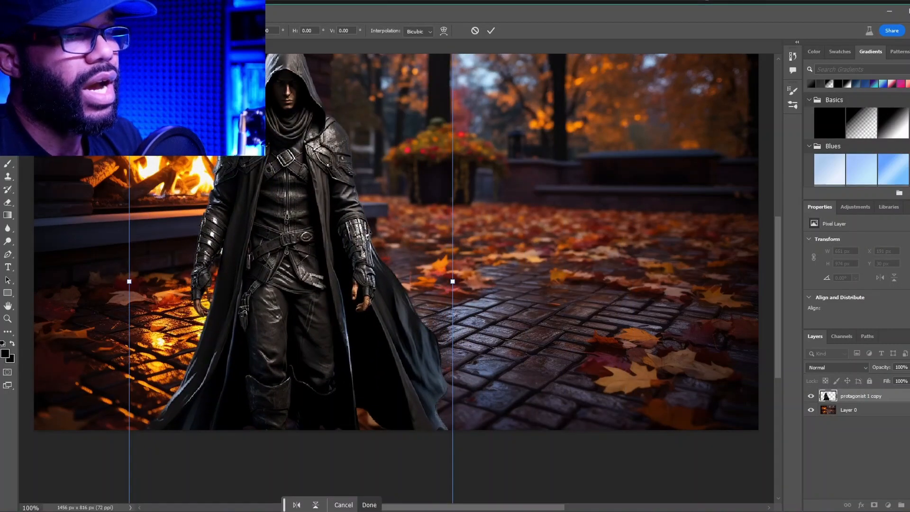
scroll(396, 279, up, 5)
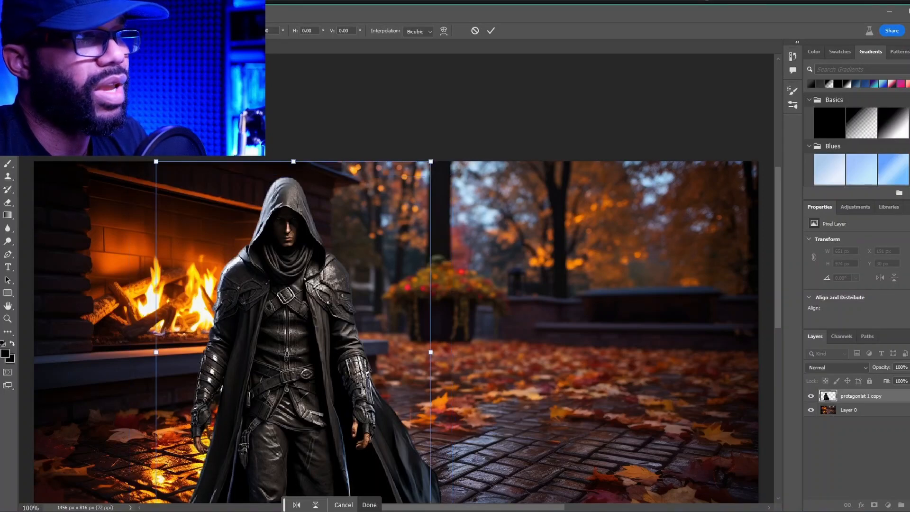
key(Return)
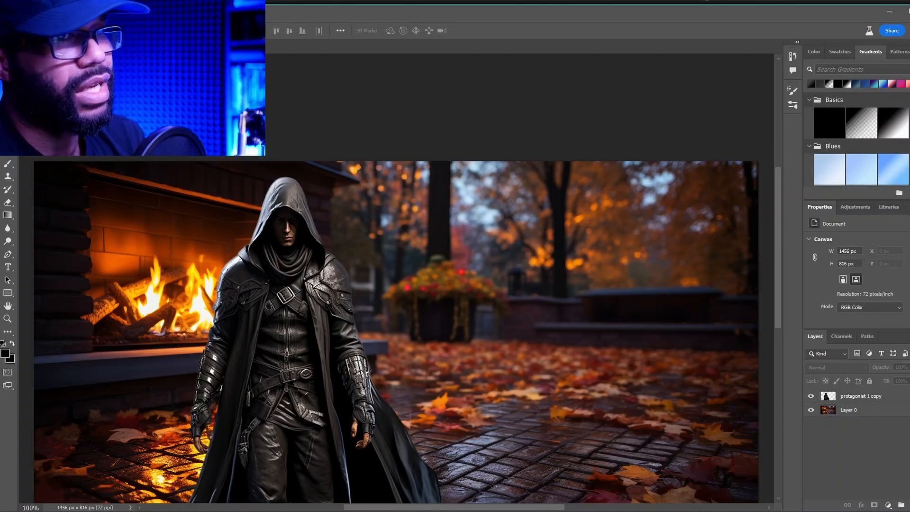
scroll(396, 332, down, 3)
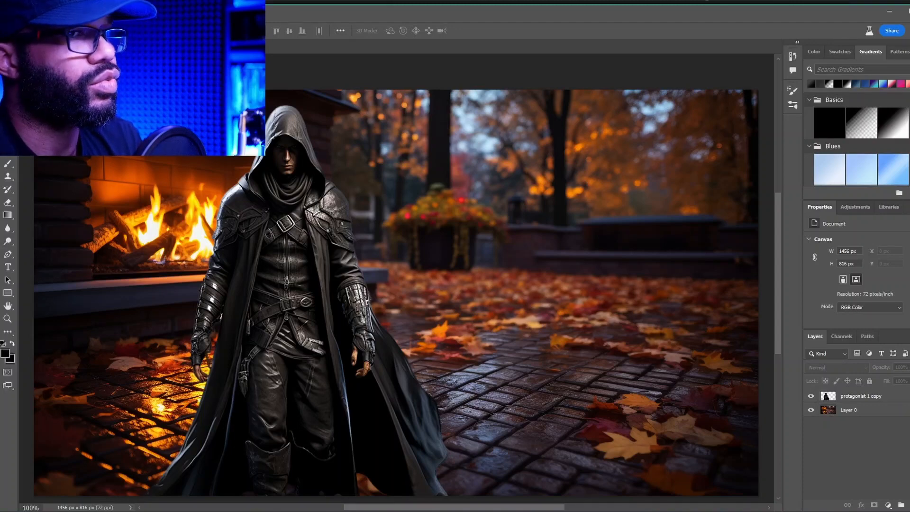
scroll(398, 284, down, 3)
scroll(398, 284, up, 5)
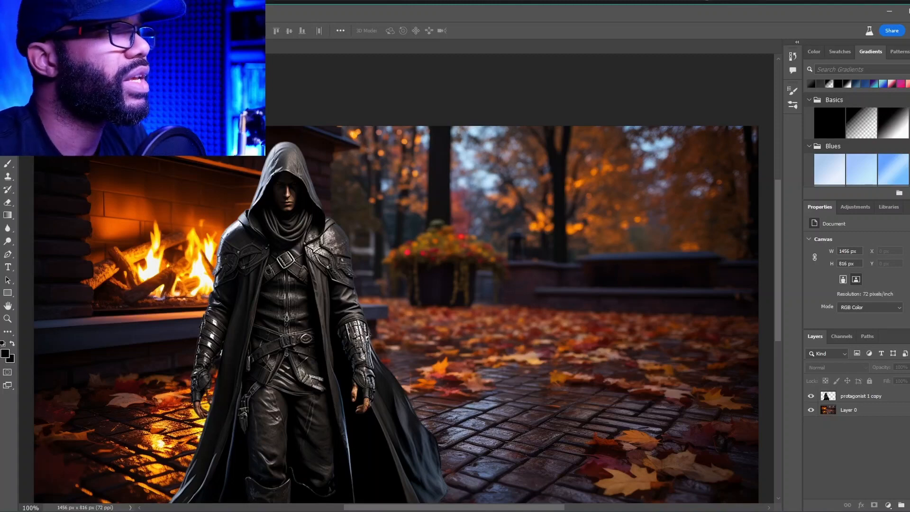
scroll(396, 310, down, 1)
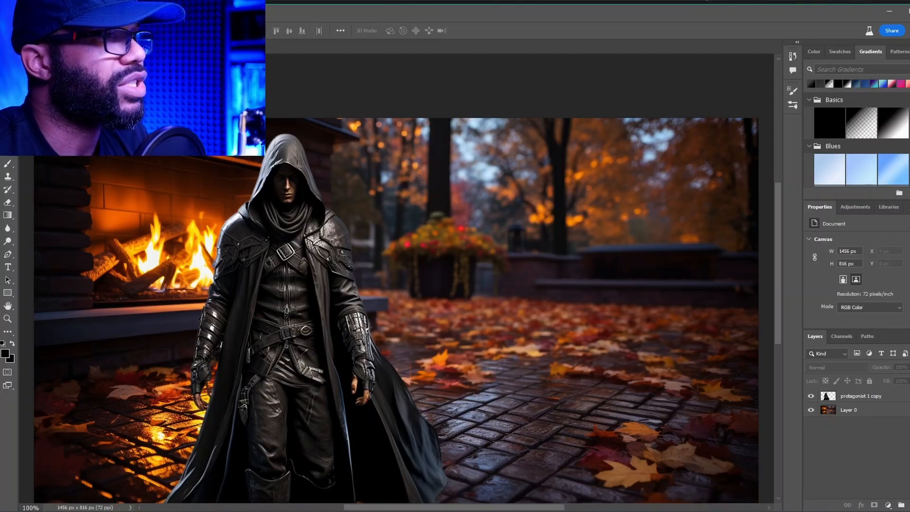